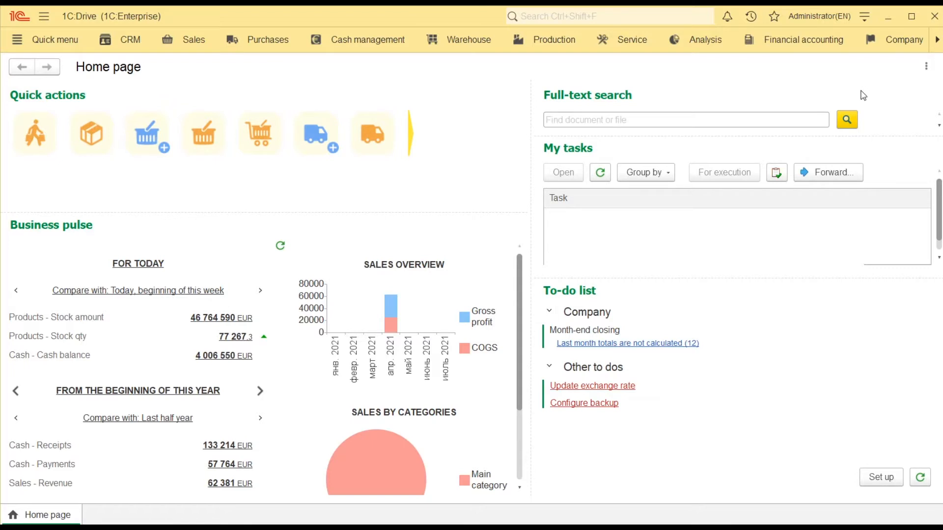
# Turn on data exchange with websites in Integration settings and go to integration components.
pyautogui.click(937, 39)
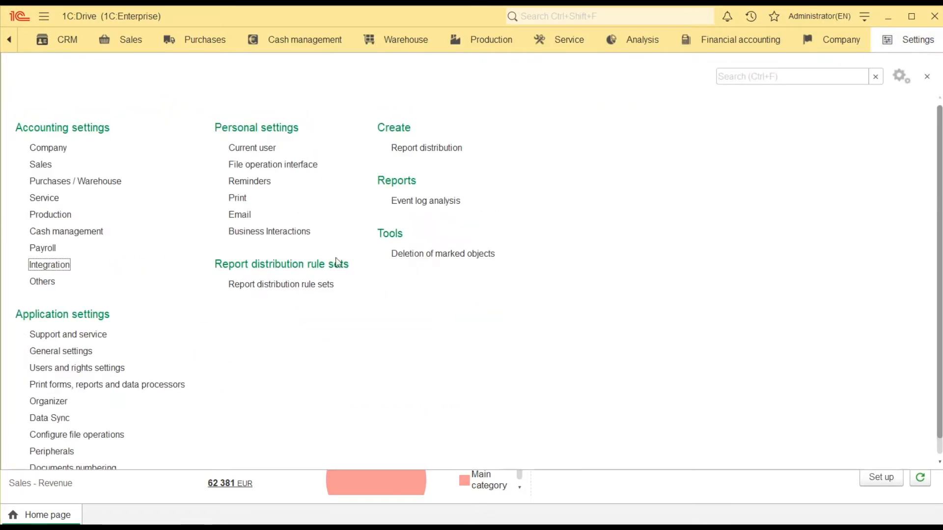
pyautogui.click(49, 264)
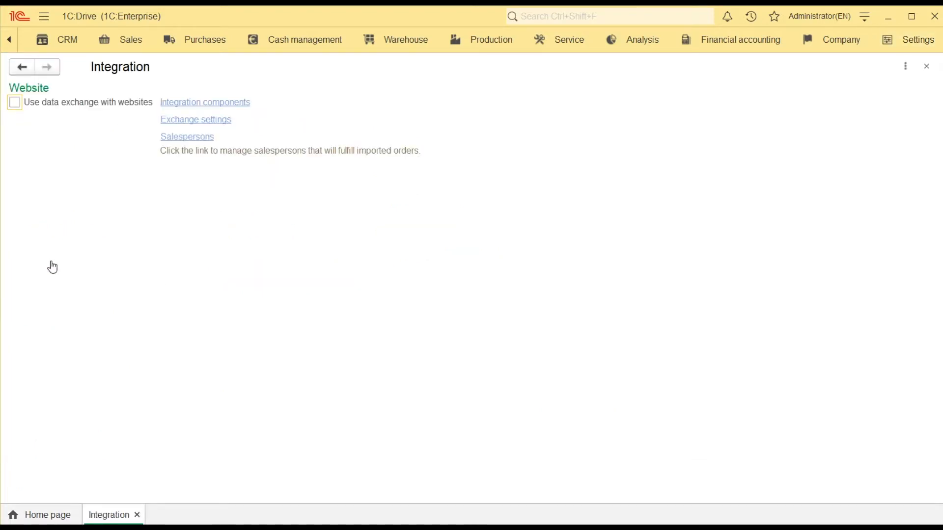
pyautogui.click(15, 103)
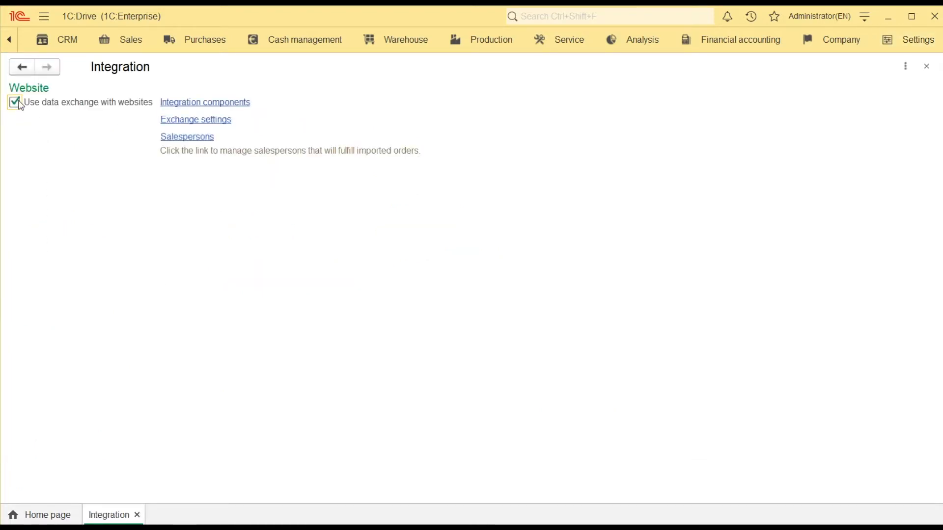
pyautogui.click(181, 107)
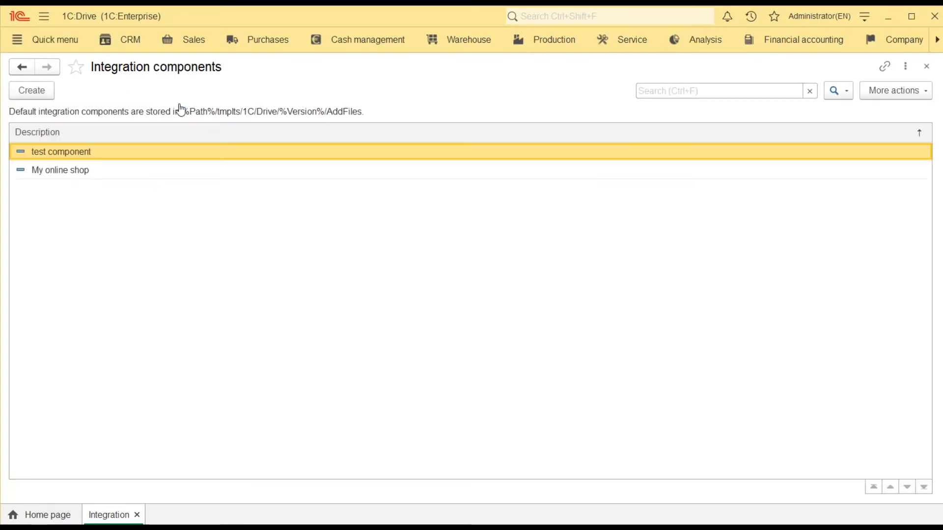
# Create a Magento integration component from AddFiles\Magento.epf and save it.
pyautogui.click(32, 90)
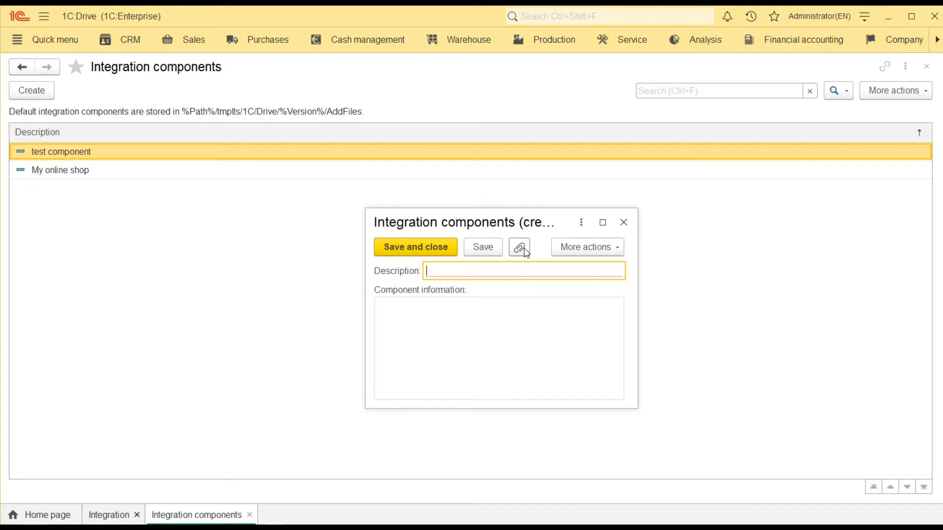
pyautogui.click(521, 249)
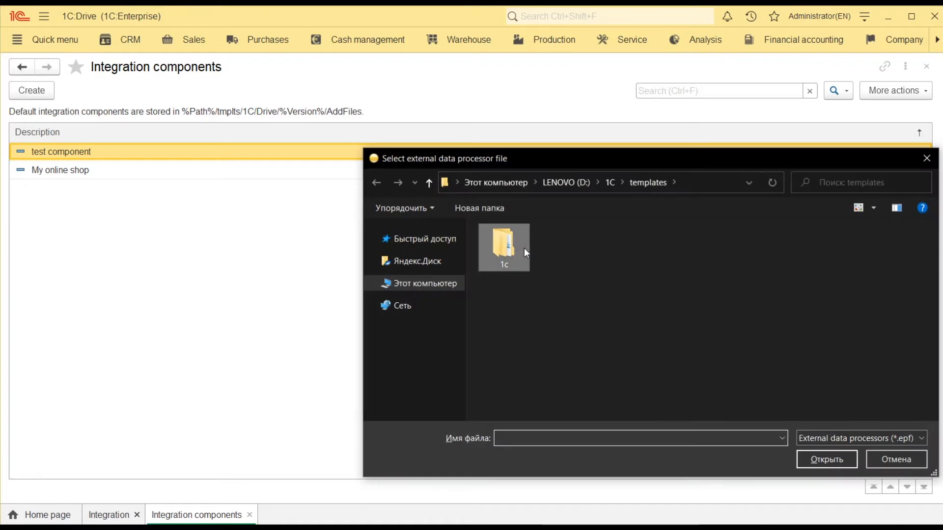
pyautogui.doubleClick(520, 264)
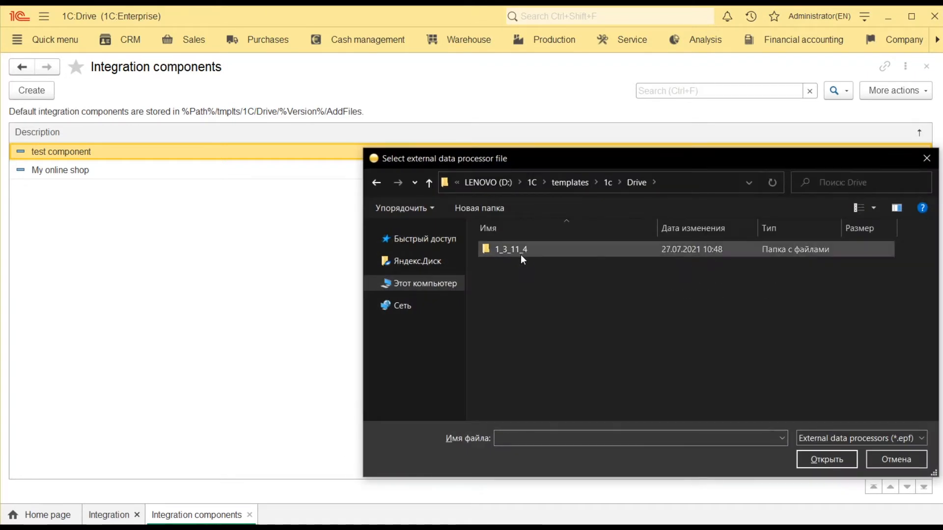
pyautogui.doubleClick(522, 253)
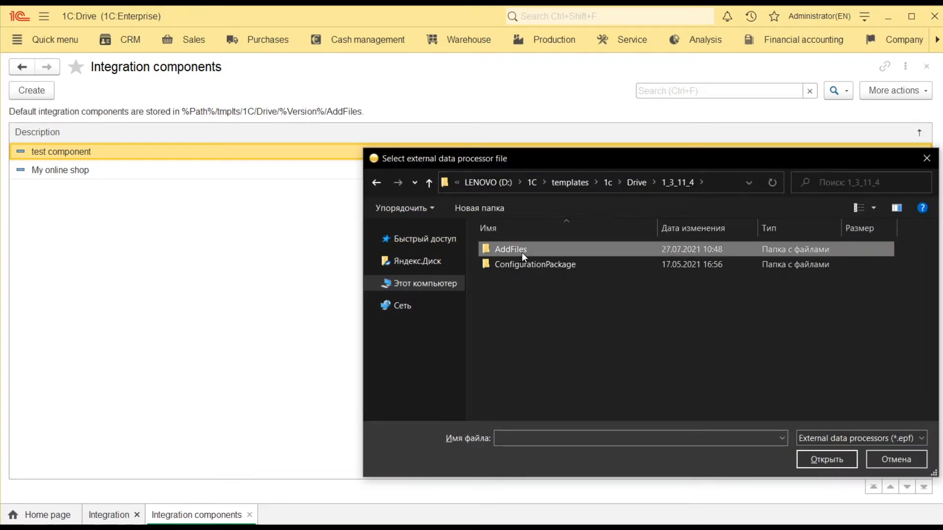
pyautogui.doubleClick(522, 253)
pyautogui.doubleClick(521, 369)
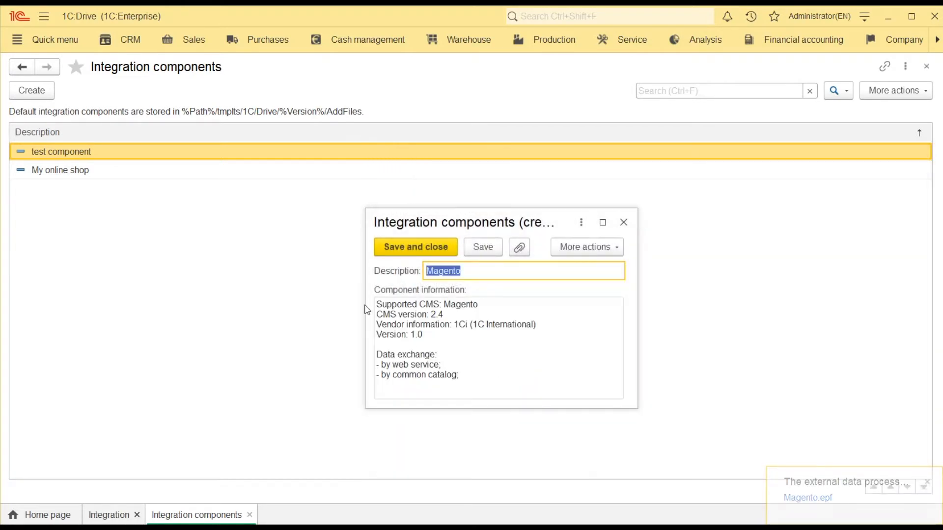
pyautogui.click(415, 247)
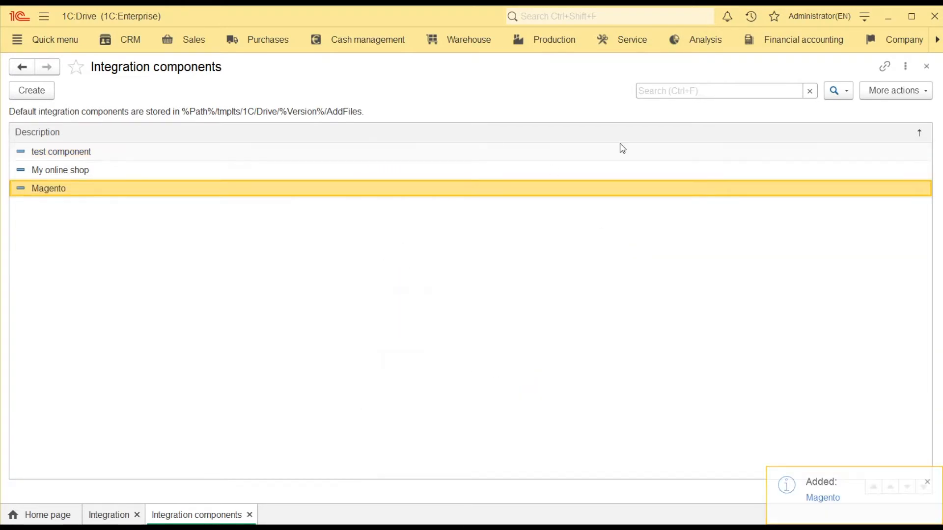
pyautogui.click(927, 66)
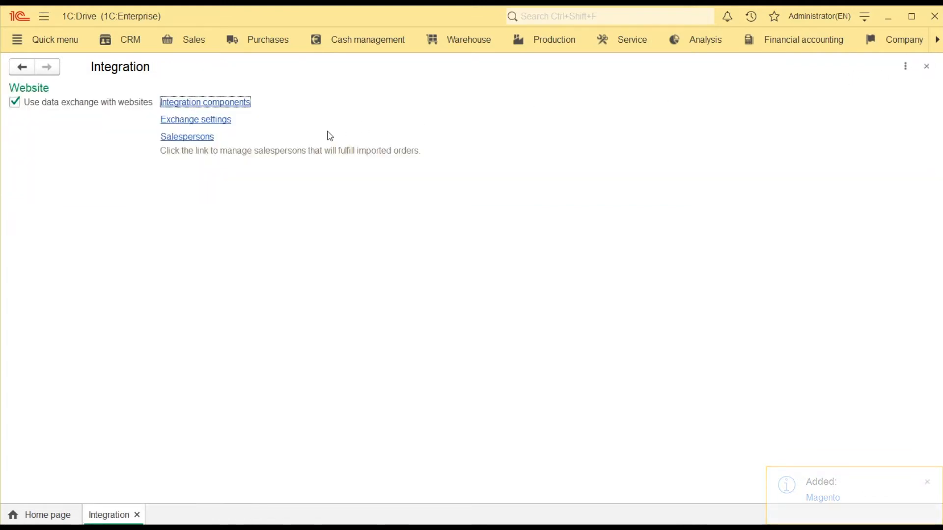
# Set the test setting exchange to the Magento component and enable Products export.
pyautogui.click(222, 120)
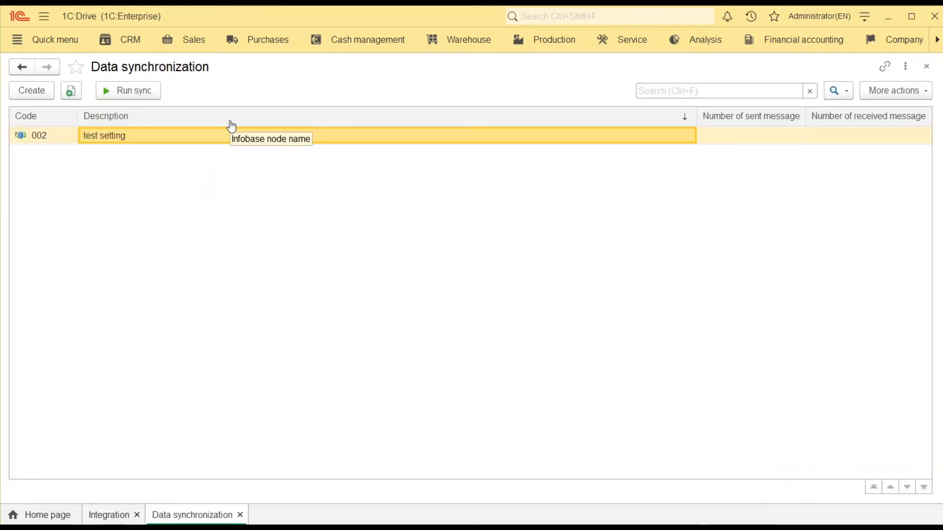
pyautogui.doubleClick(231, 134)
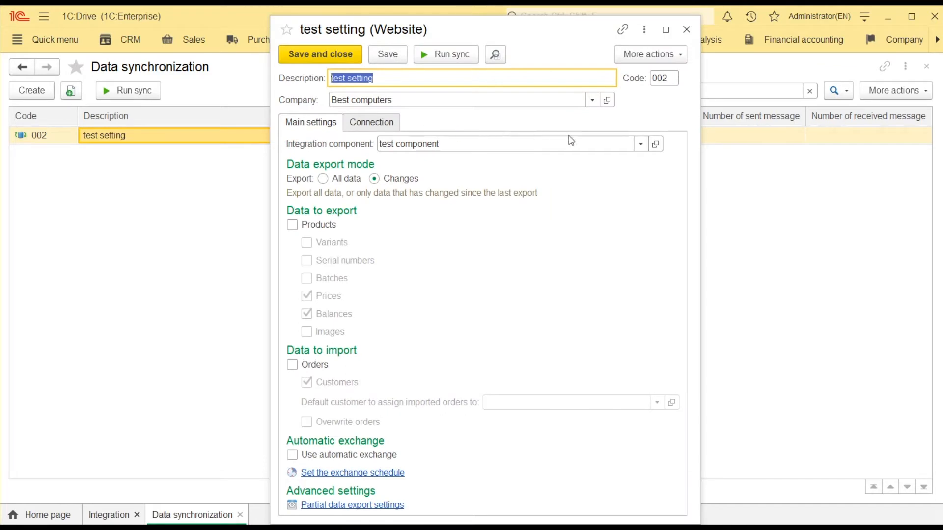
pyautogui.click(640, 144)
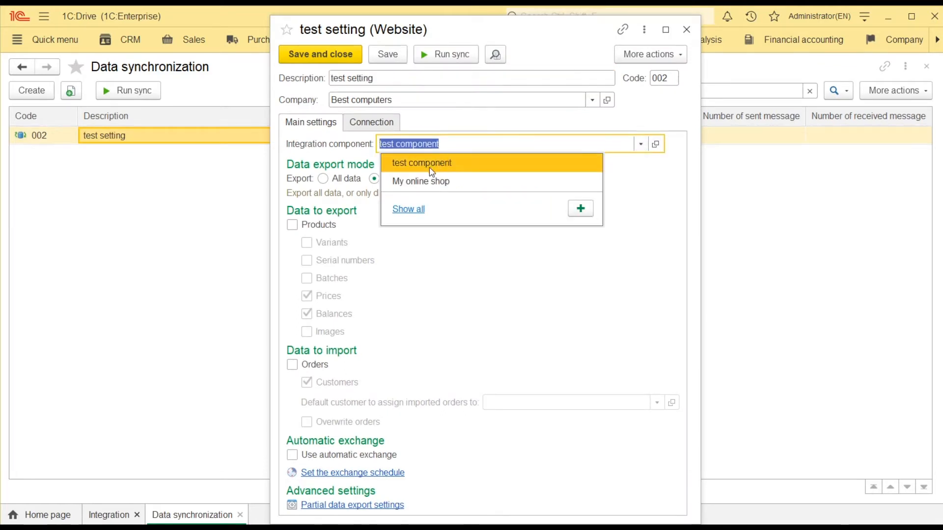
pyautogui.click(408, 210)
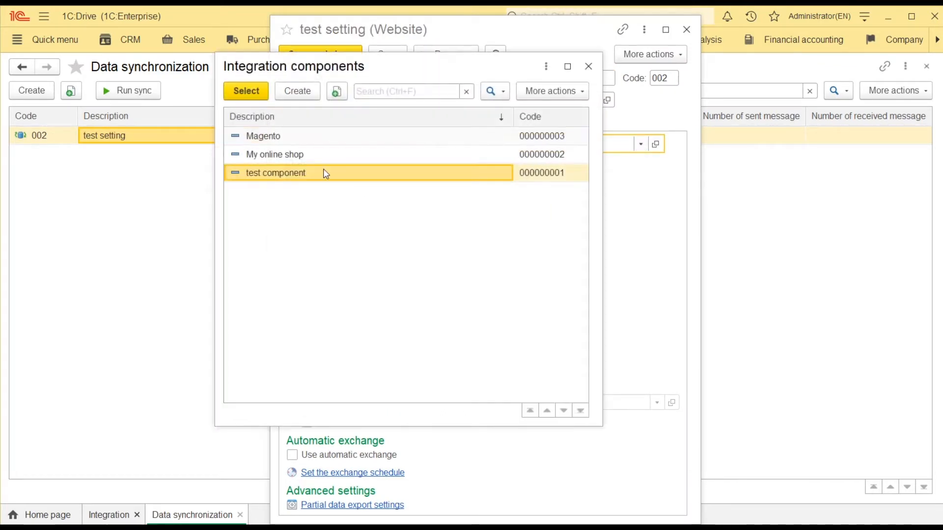
pyautogui.doubleClick(294, 136)
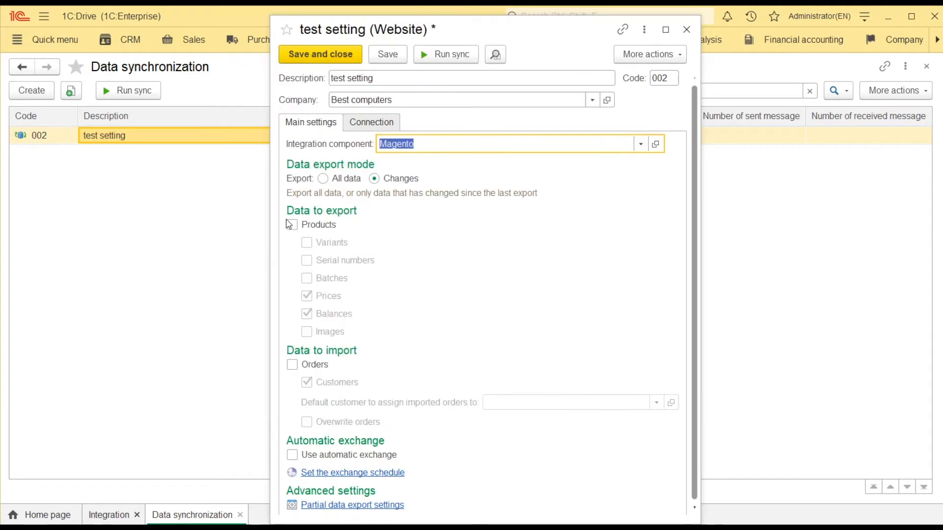
pyautogui.click(292, 225)
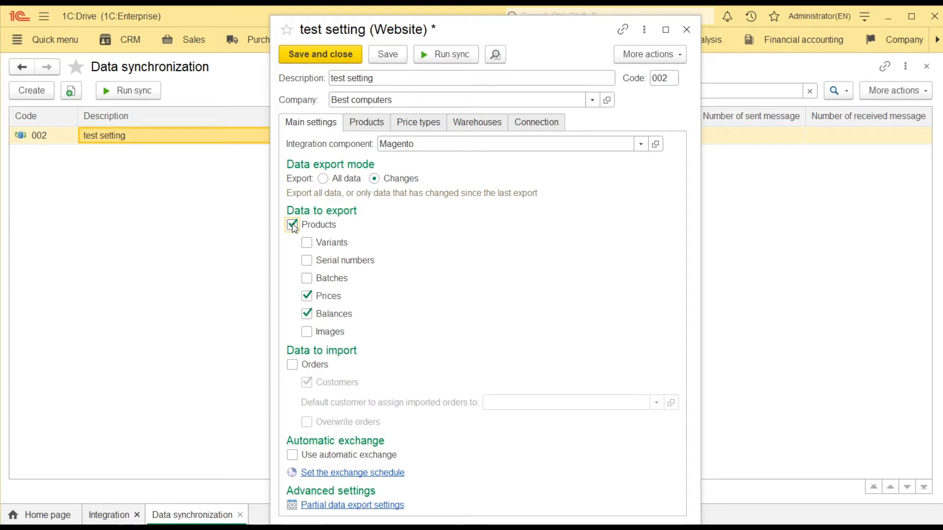
# Review the Products, Price types, Warehouses and Connection tabs, then view registered changes.
pyautogui.click(366, 122)
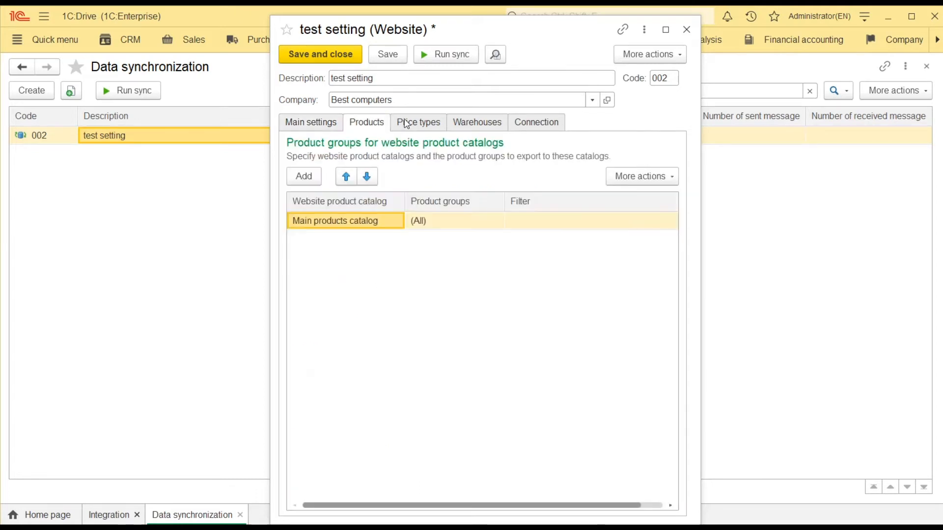
pyautogui.click(410, 125)
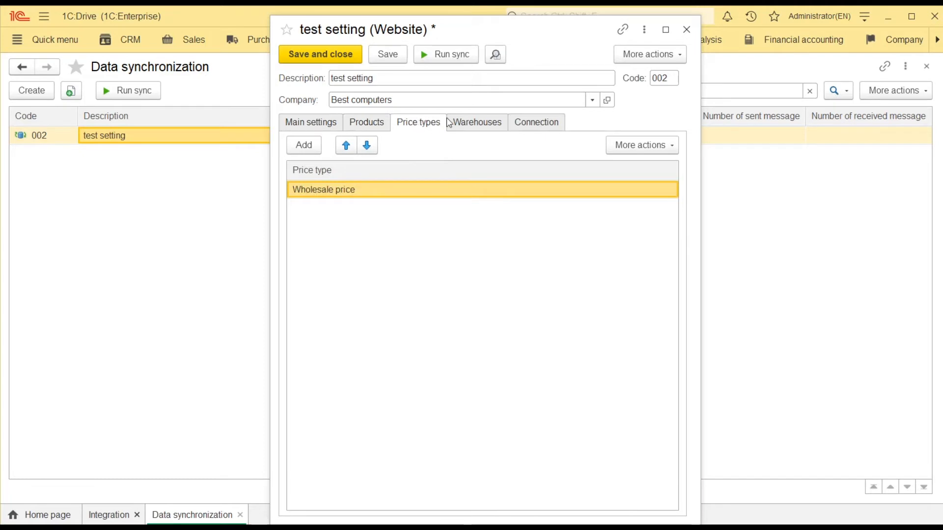
pyautogui.click(463, 122)
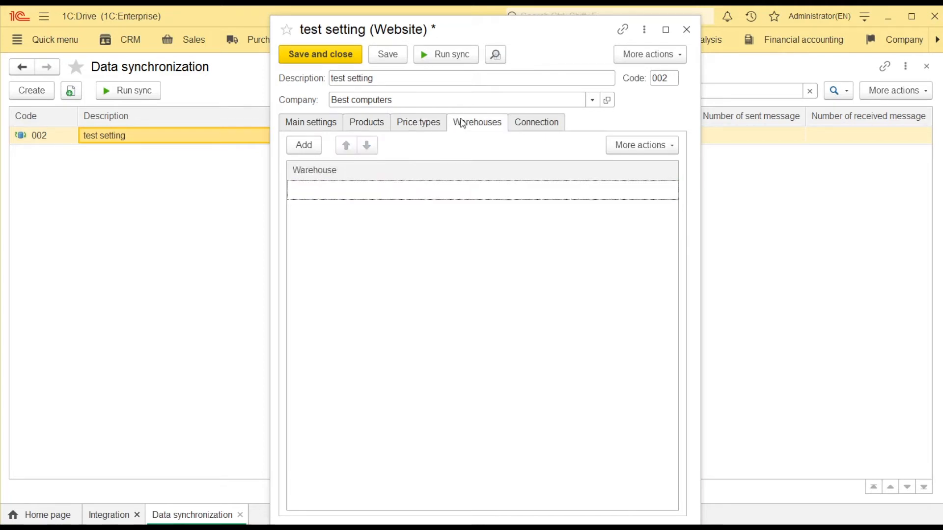
pyautogui.click(525, 124)
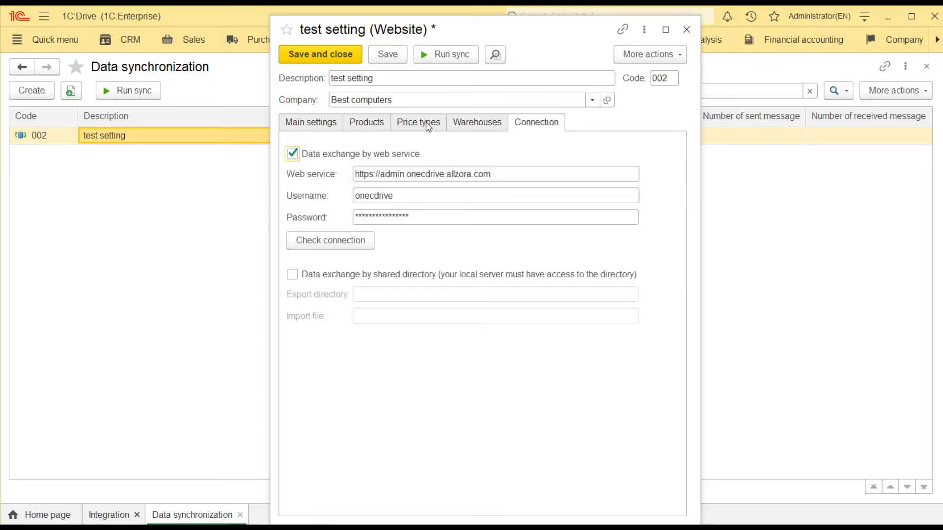
pyautogui.click(336, 127)
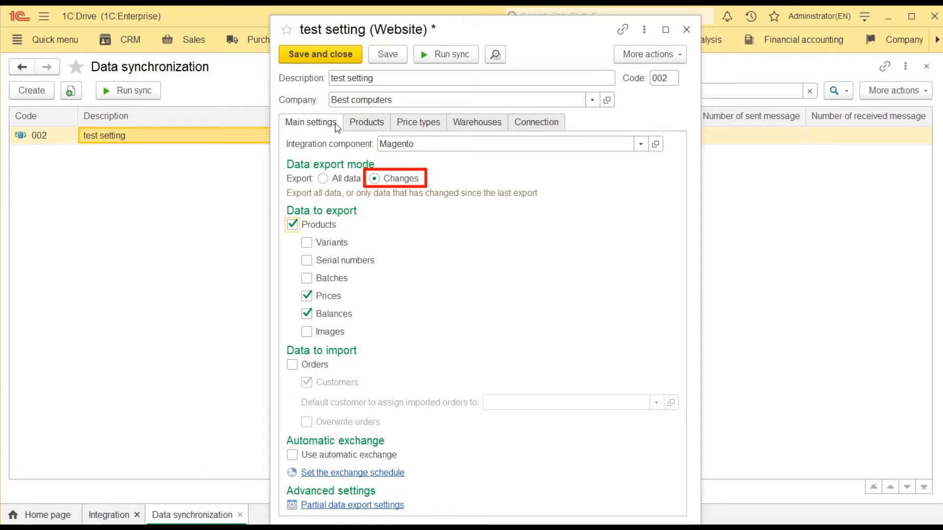
pyautogui.click(496, 55)
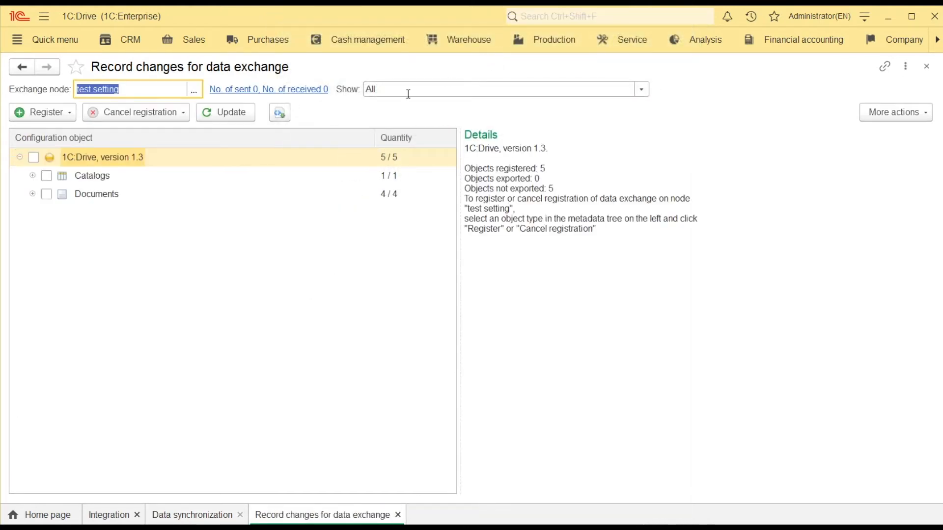
# Confirm ASUS RT-AC1200 is queued under Catalogs > Products, then run sync for test setting.
pyautogui.click(33, 175)
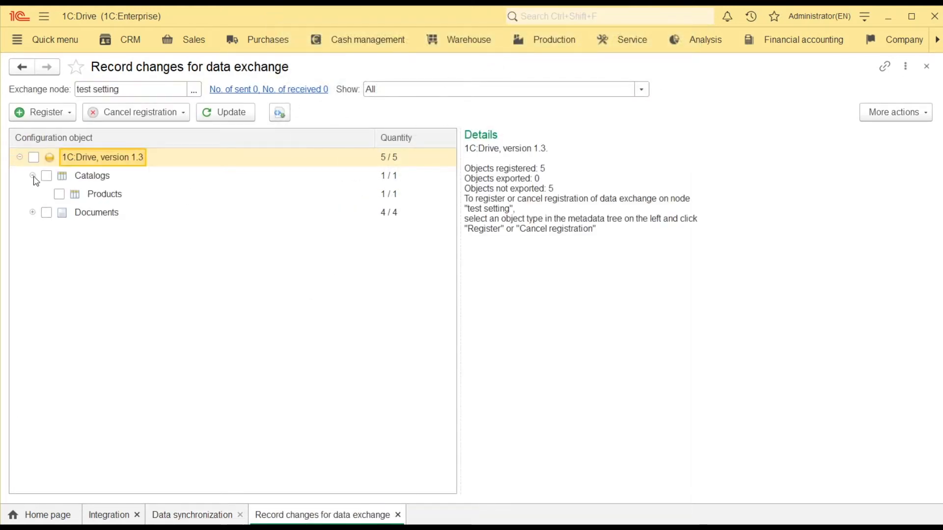
pyautogui.click(104, 194)
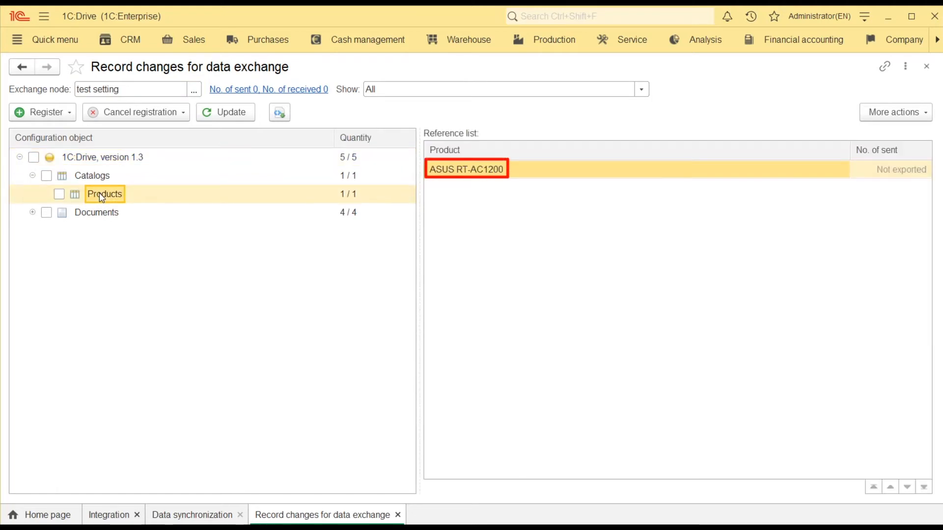
pyautogui.click(927, 66)
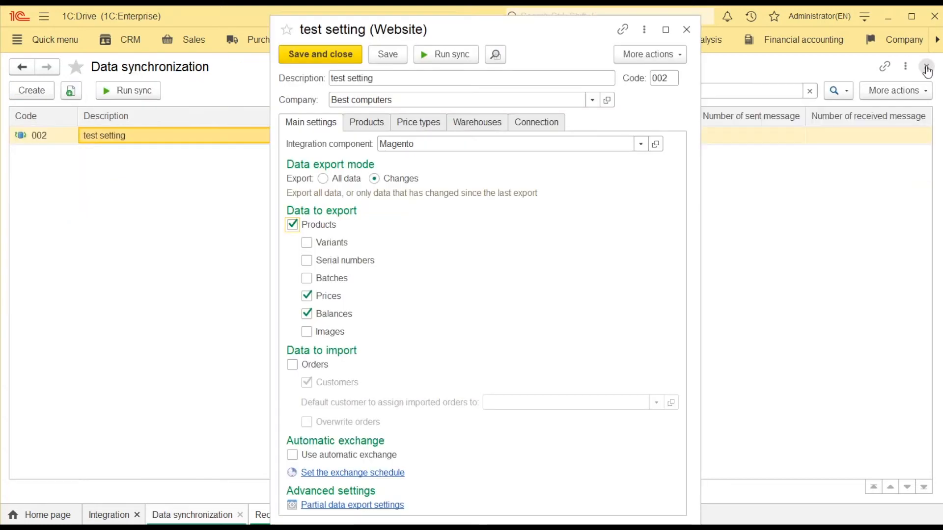
pyautogui.click(442, 55)
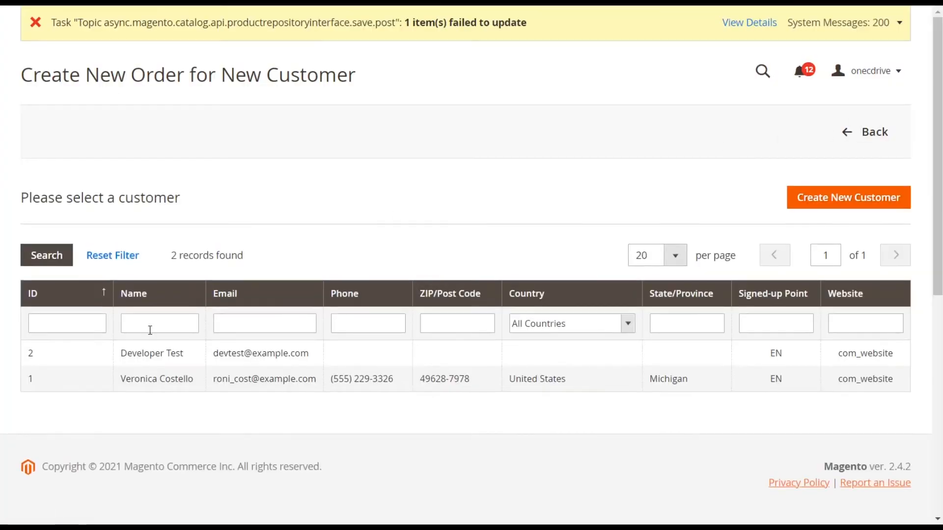
# Start a new order for the customer with one ASUS RT-AC1200 added.
pyautogui.click(155, 378)
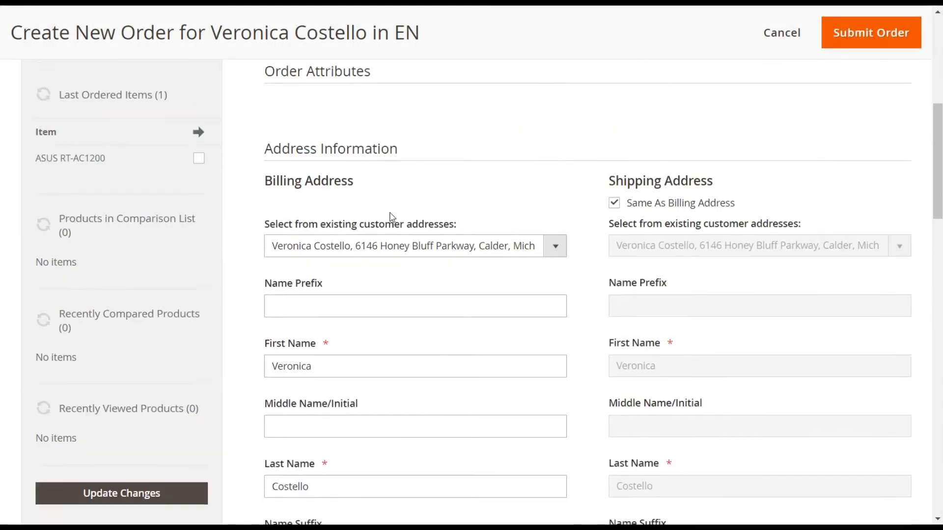
pyautogui.scroll(6, 392, 216)
pyautogui.click(834, 133)
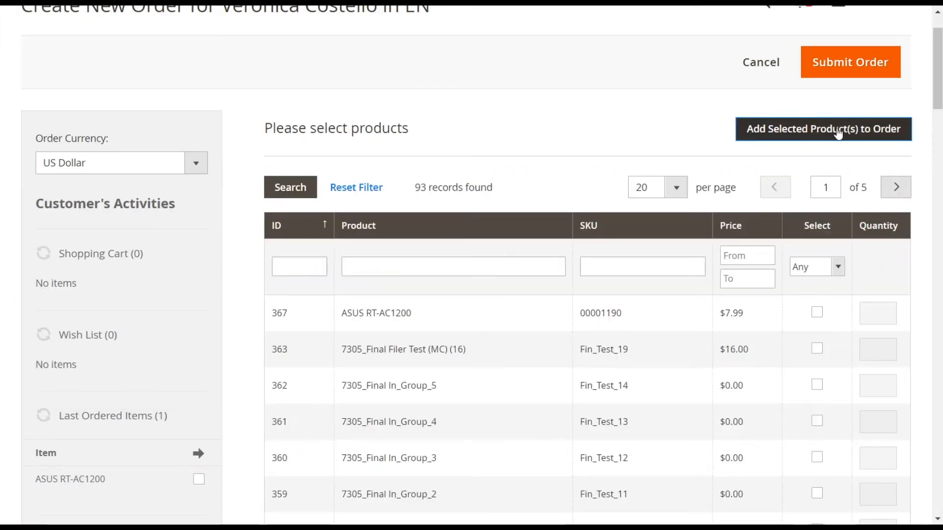
pyautogui.click(393, 318)
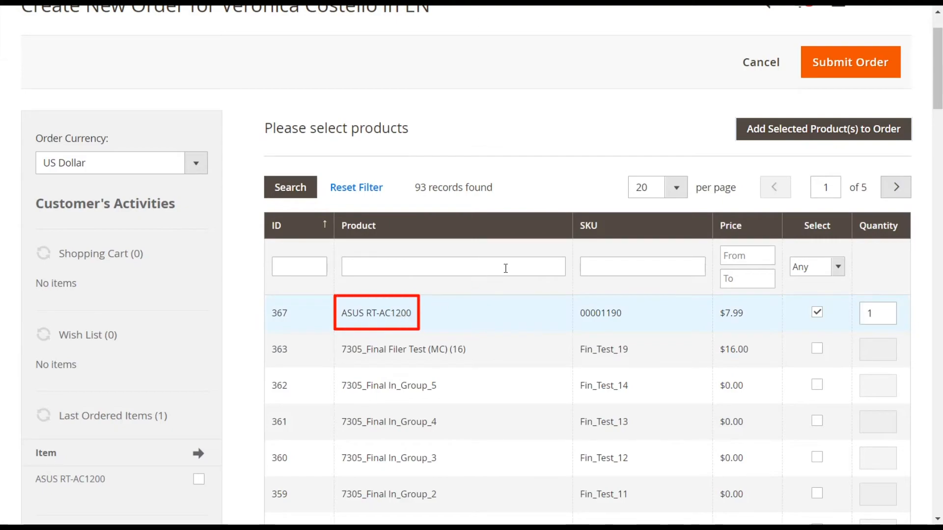
pyautogui.click(811, 129)
pyautogui.scroll(-3, 780, 127)
pyautogui.scroll(-5, 780, 127)
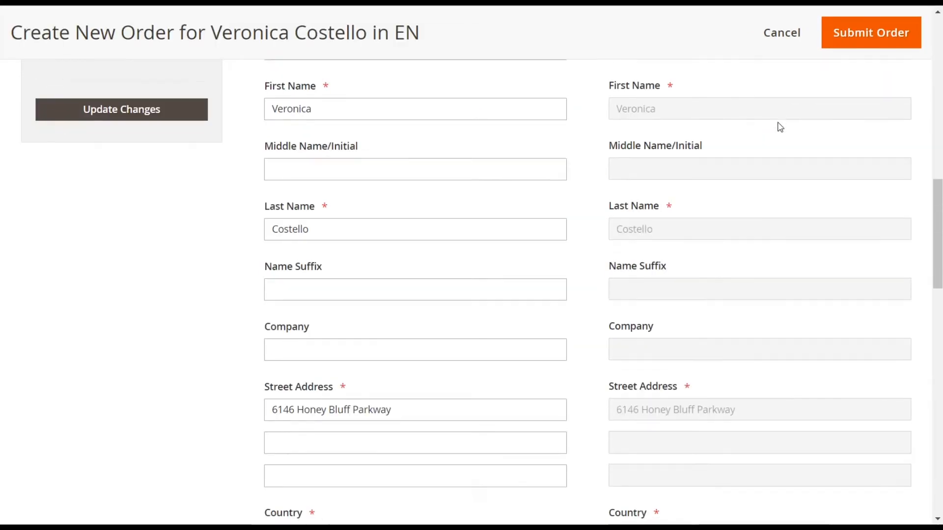
pyautogui.scroll(-4, 780, 128)
pyautogui.scroll(-2, 781, 127)
pyautogui.scroll(-2, 780, 128)
pyautogui.scroll(-1, 780, 128)
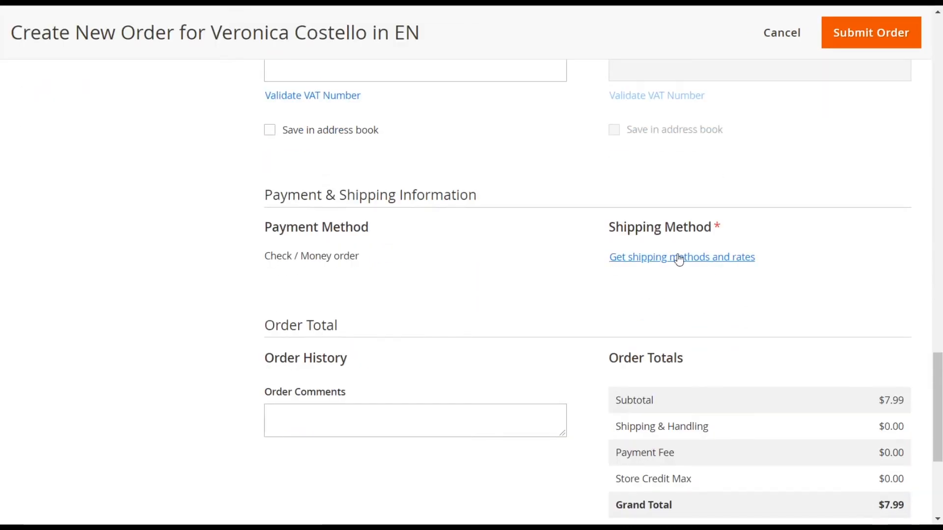
# Choose flat-rate fixed $5.00 shipping and submit the $12.99 order.
pyautogui.click(678, 257)
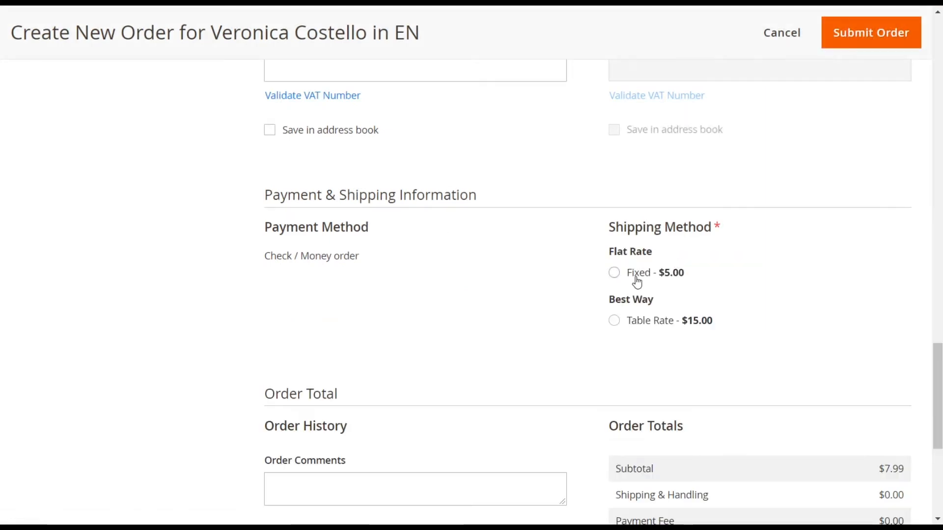
pyautogui.click(638, 274)
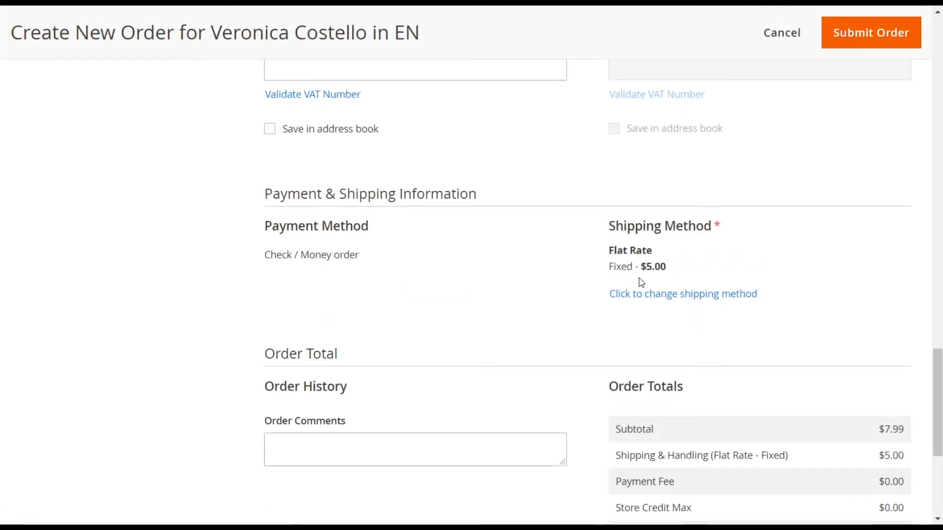
pyautogui.scroll(-5, 638, 281)
pyautogui.click(827, 358)
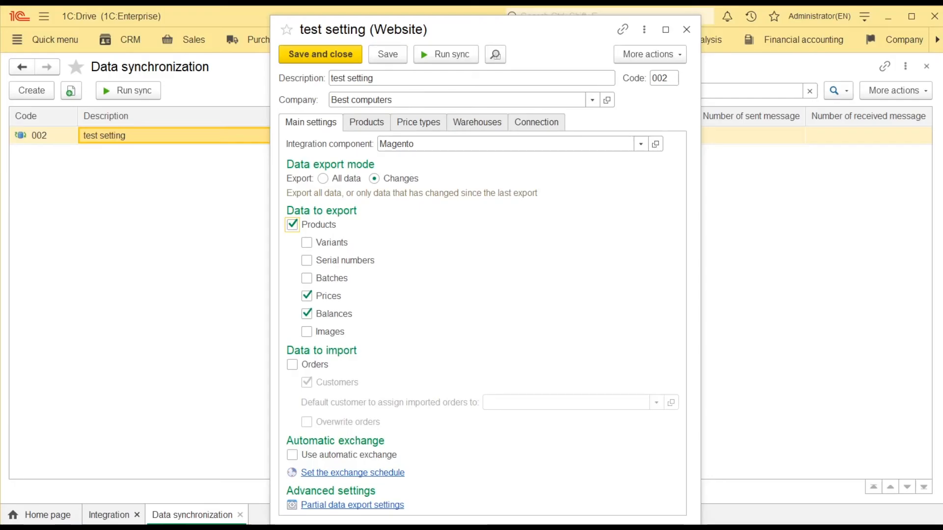
# Uncheck Products export, check Orders import in test setting and save the change.
pyautogui.click(292, 224)
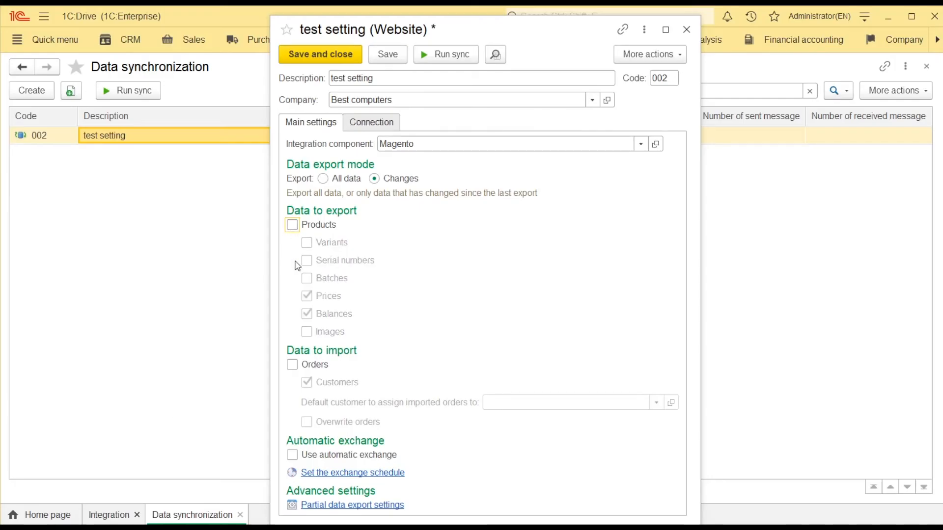
pyautogui.click(293, 365)
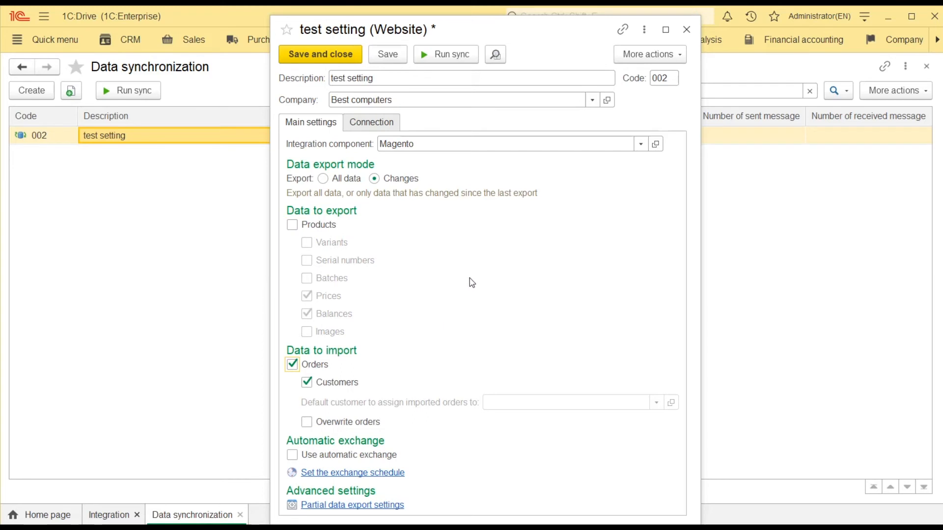
pyautogui.click(686, 30)
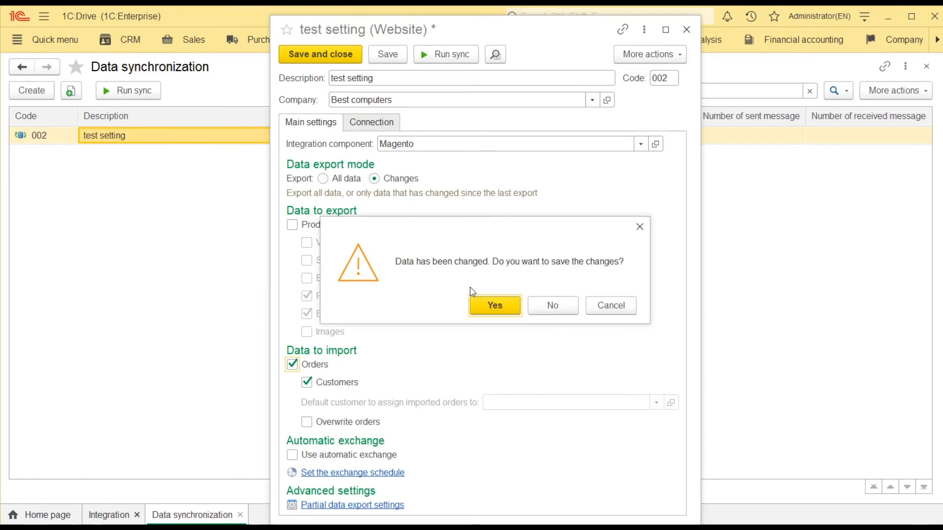
pyautogui.click(492, 305)
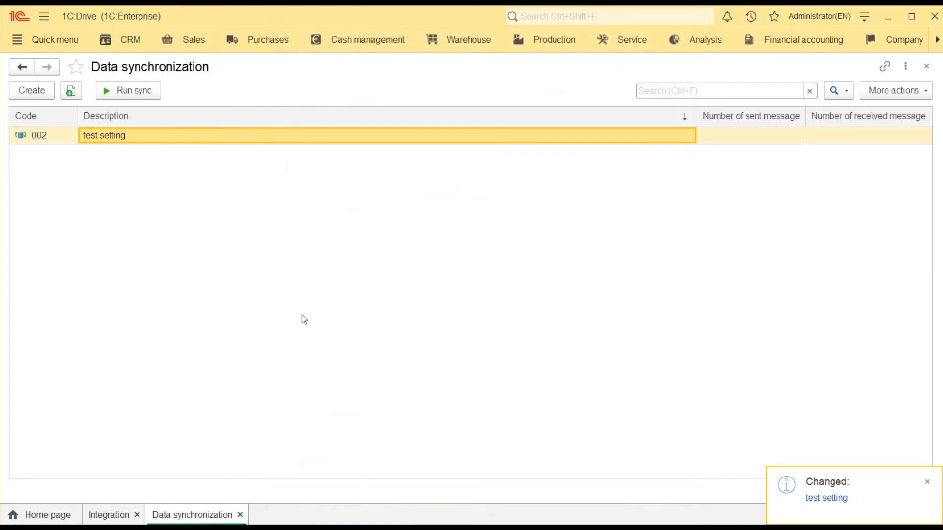
# Create a salesperson with Administrator(EN) as assignee for Best computers and save it.
pyautogui.click(109, 515)
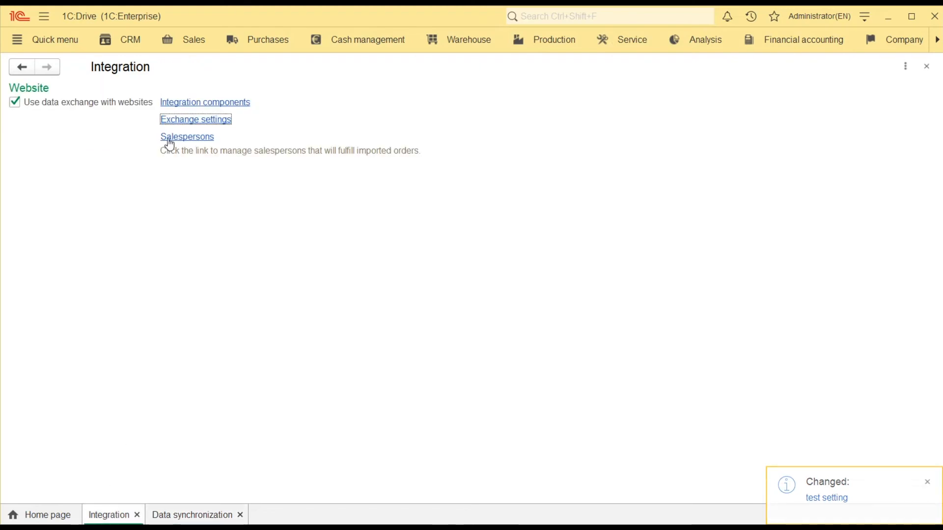
pyautogui.click(187, 137)
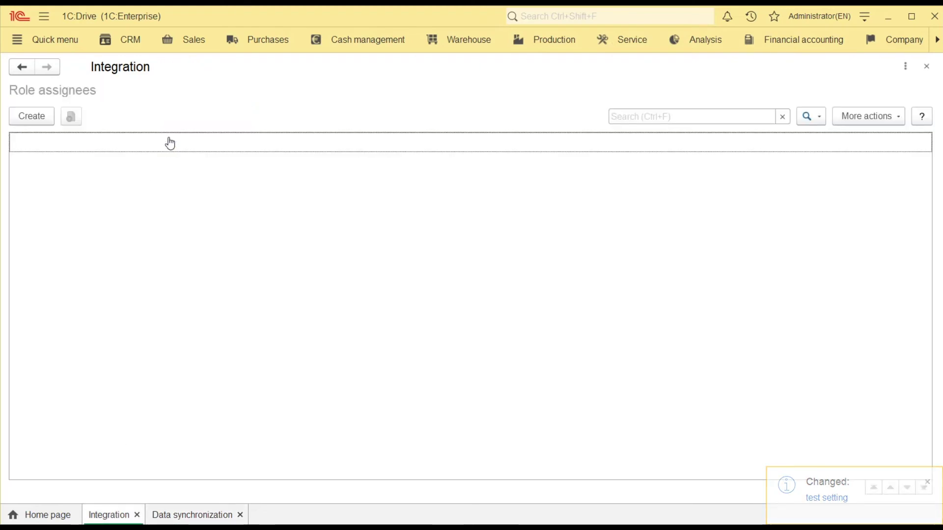
pyautogui.click(32, 117)
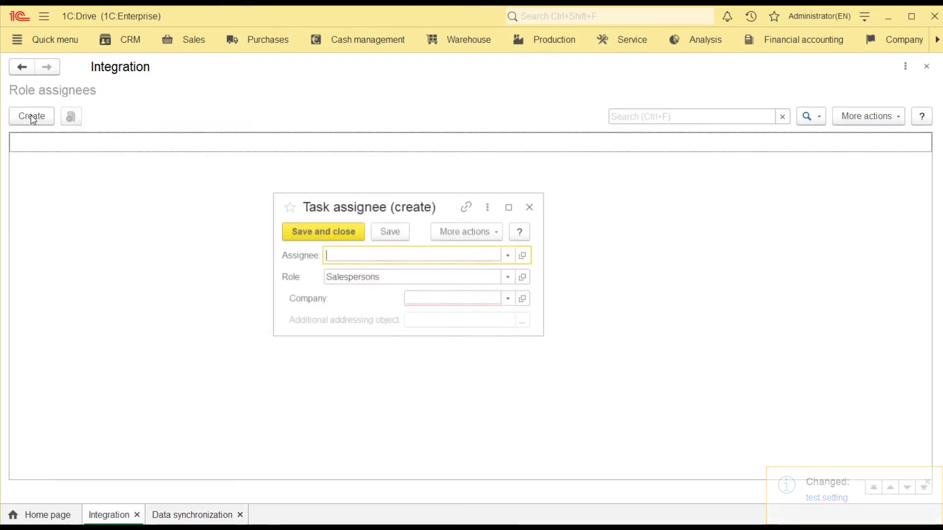
pyautogui.click(508, 255)
pyautogui.click(442, 274)
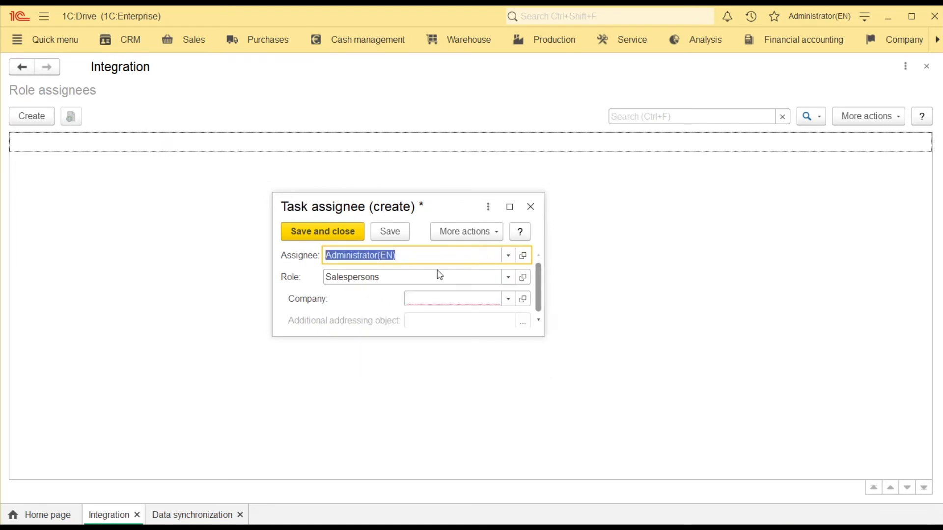
pyautogui.click(508, 299)
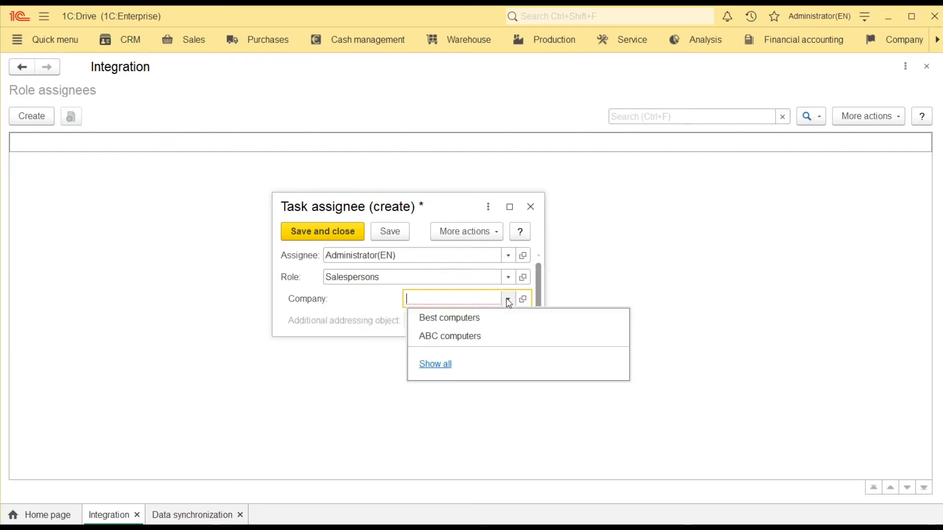
pyautogui.click(484, 317)
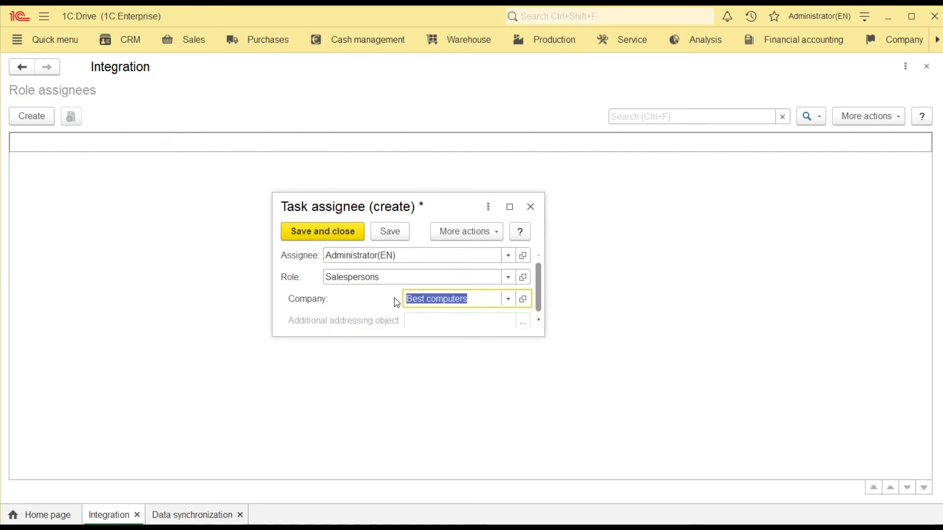
pyautogui.click(300, 232)
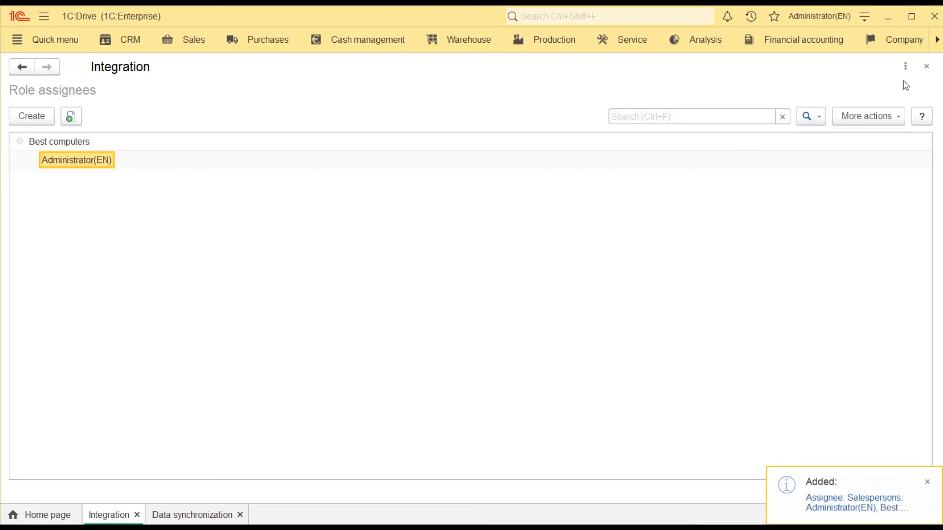
pyautogui.click(926, 67)
# Run sync for the test setting exchange to import the Magento order.
pyautogui.doubleClick(104, 135)
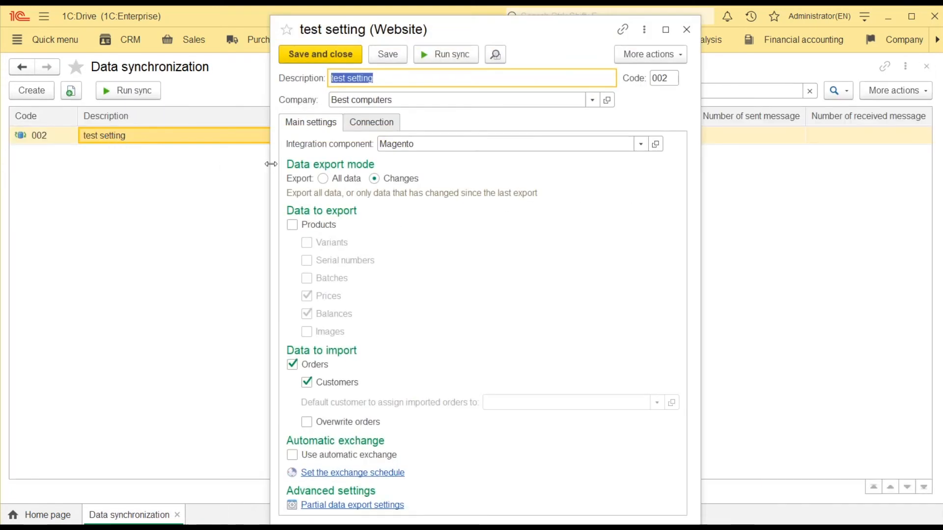
pyautogui.click(443, 55)
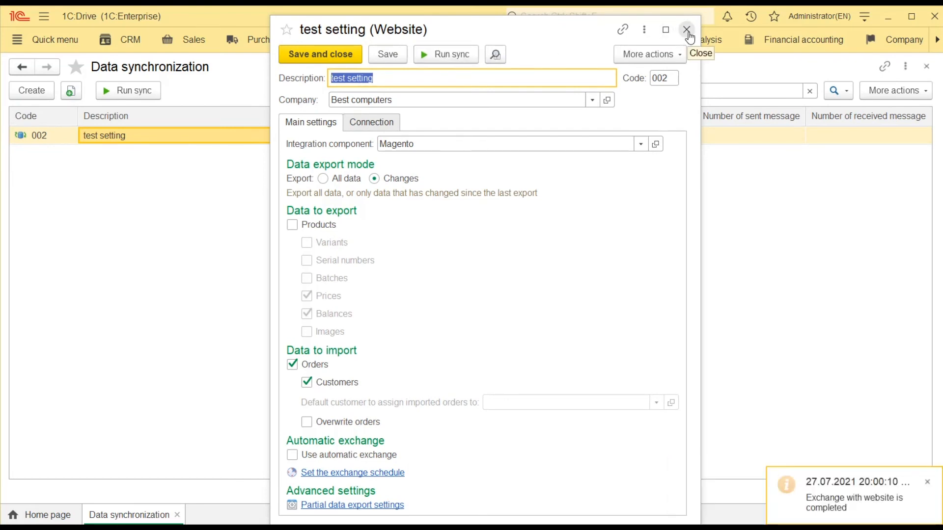
pyautogui.click(687, 33)
pyautogui.click(193, 39)
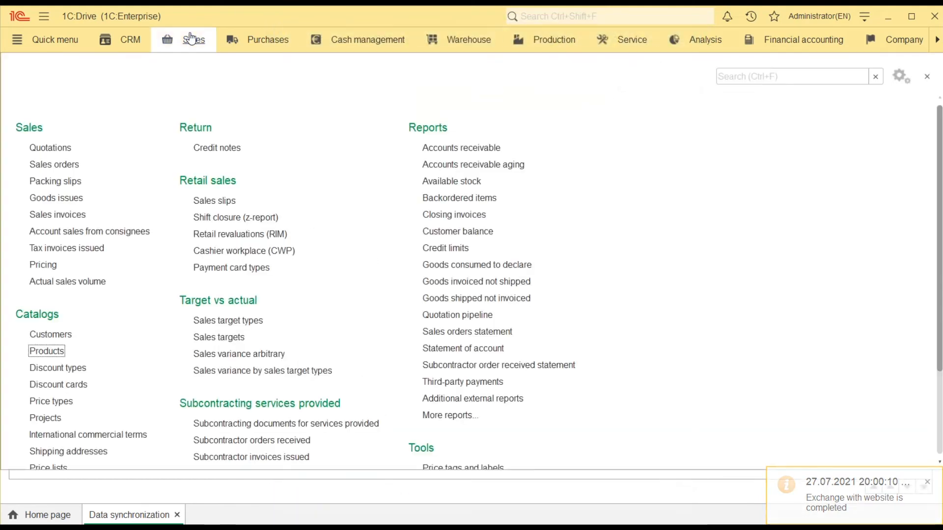
pyautogui.click(53, 164)
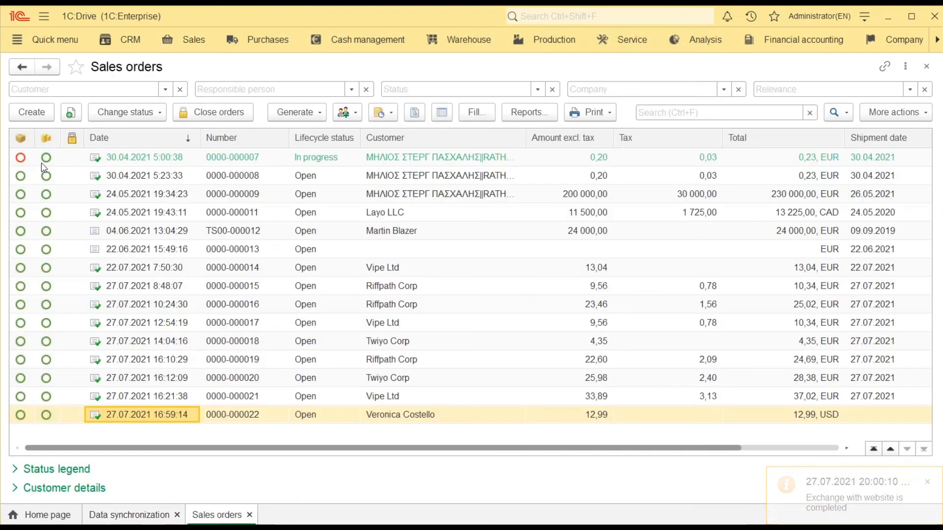
pyautogui.click(320, 415)
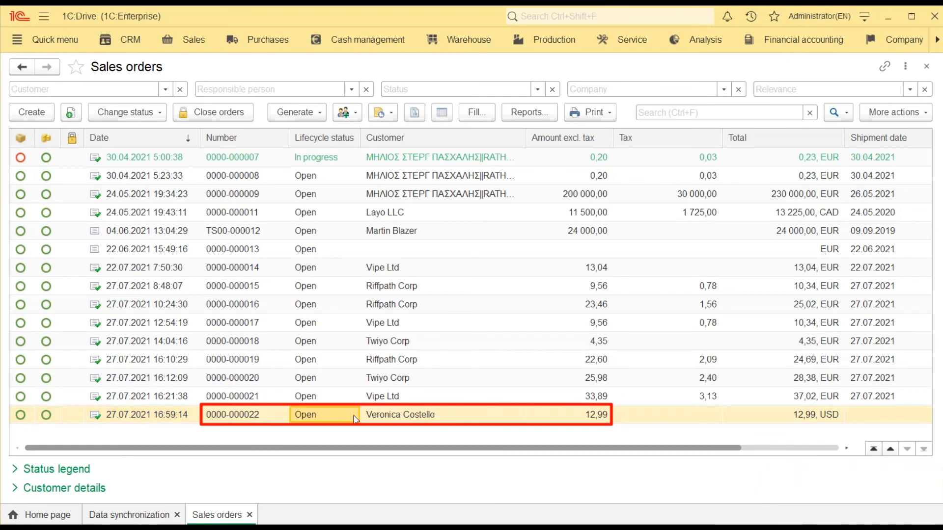
pyautogui.click(446, 414)
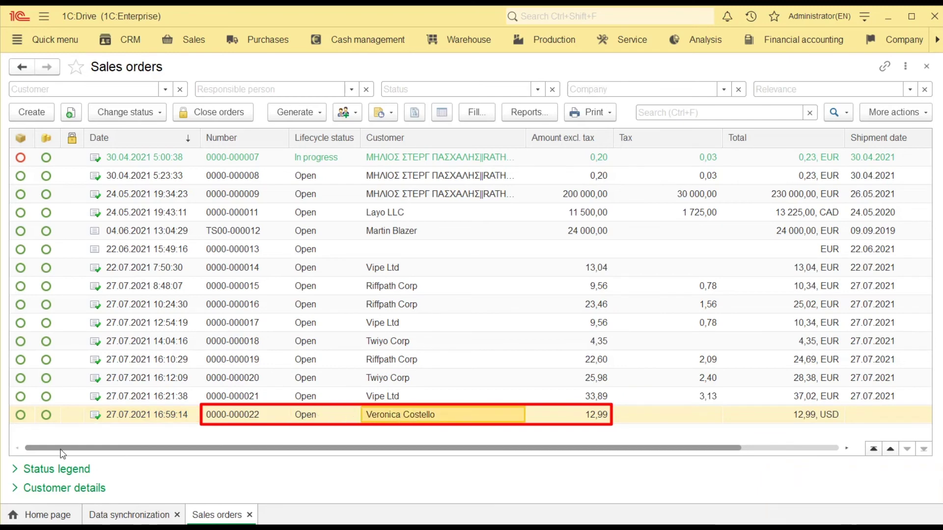
pyautogui.click(46, 515)
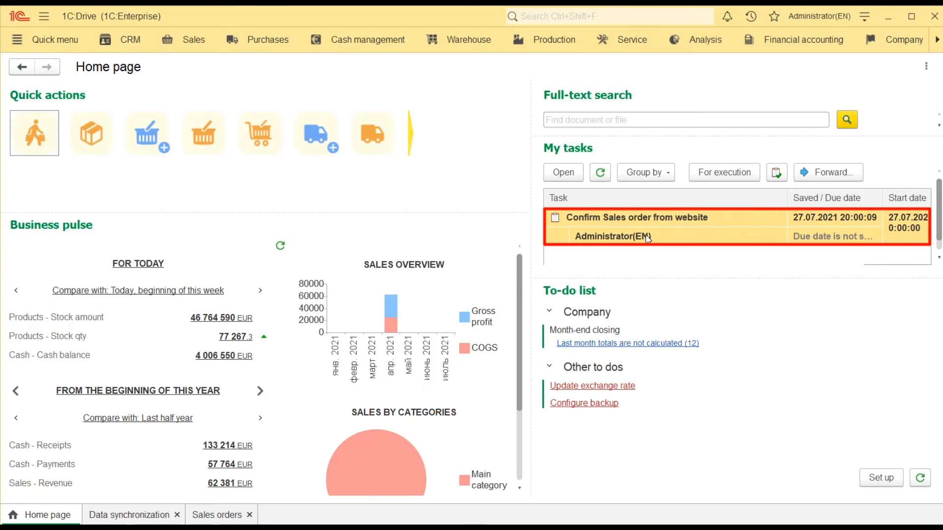
# Accept the 'Confirm Sales order from website' task in My tasks for execution.
pyautogui.click(724, 173)
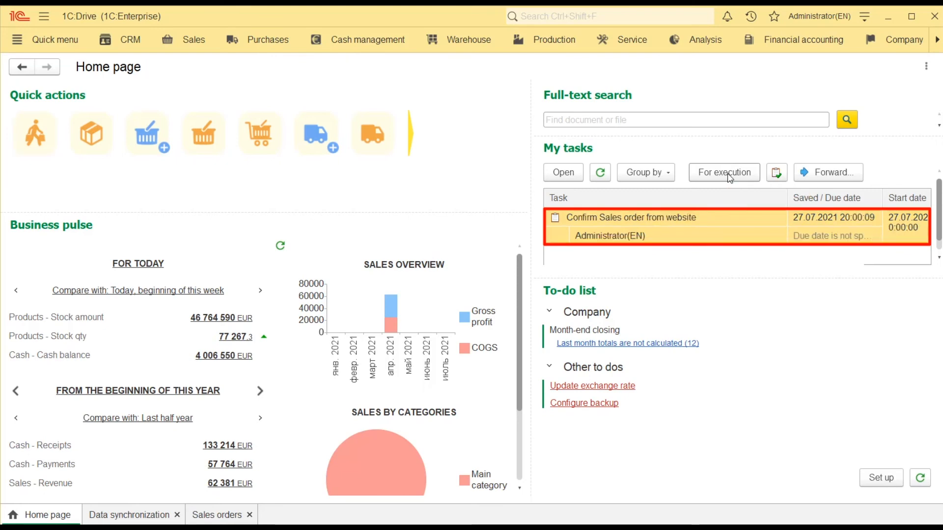